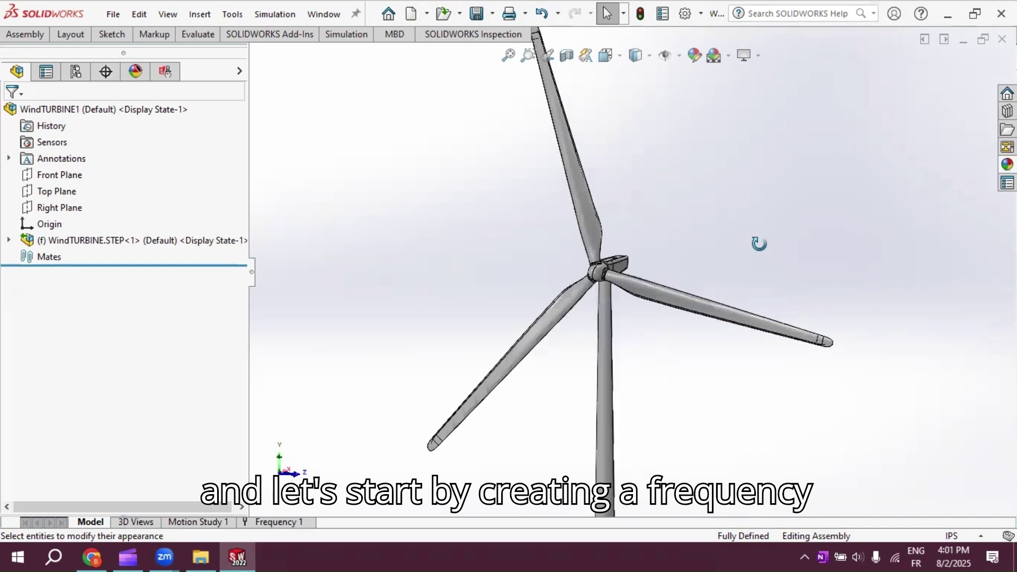
# Create a new frequency study for the wind turbine assembly.
pyautogui.scroll(-5, 644, 254)
pyautogui.scroll(5, 666, 256)
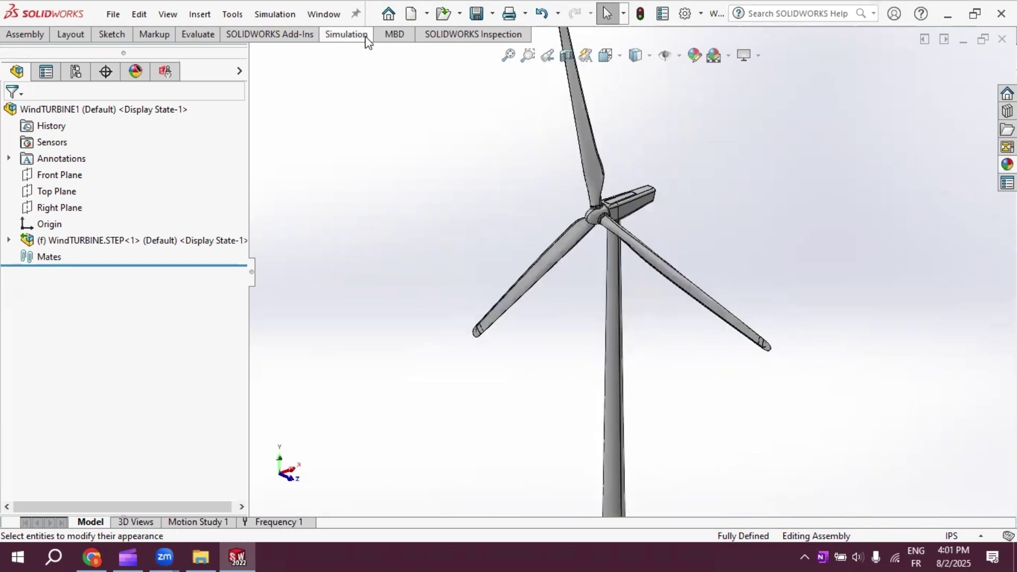
pyautogui.click(347, 34)
pyautogui.click(16, 69)
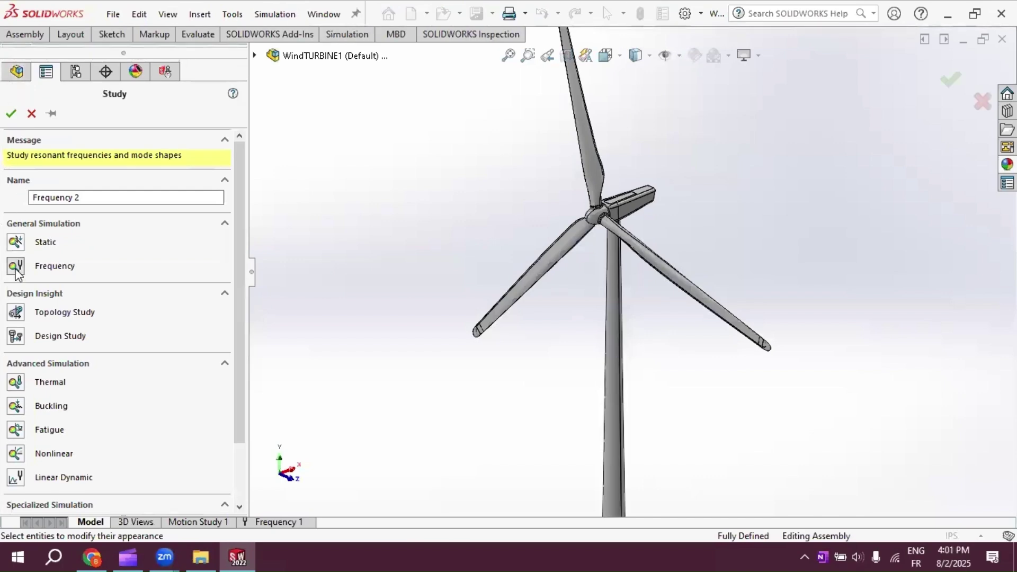
pyautogui.click(11, 113)
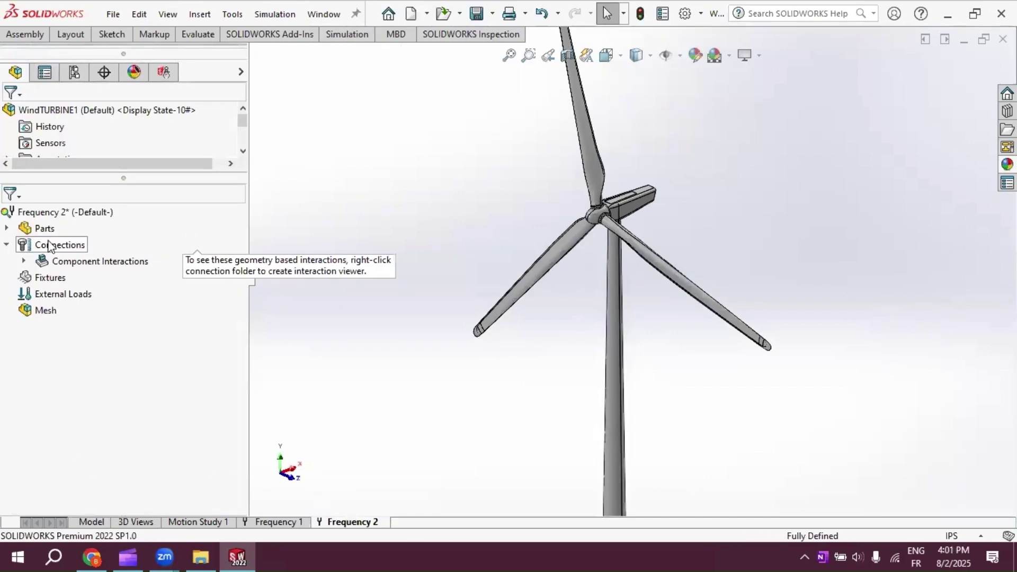
# Assign the Cast Alloy Steel material to the hub part in the frequency study.
pyautogui.click(125, 246)
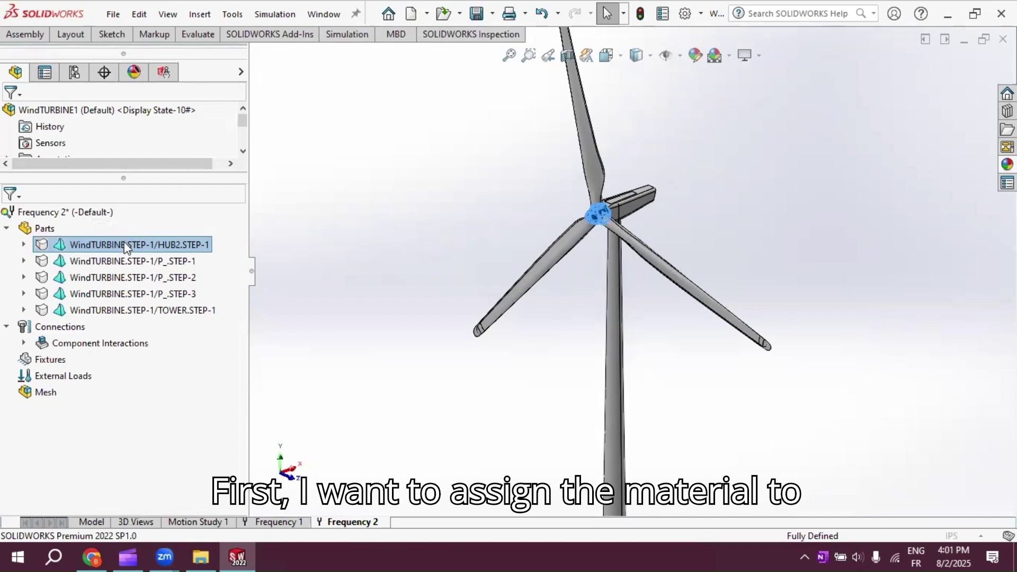
pyautogui.doubleClick(148, 246)
pyautogui.click(126, 41)
pyautogui.write('cast')
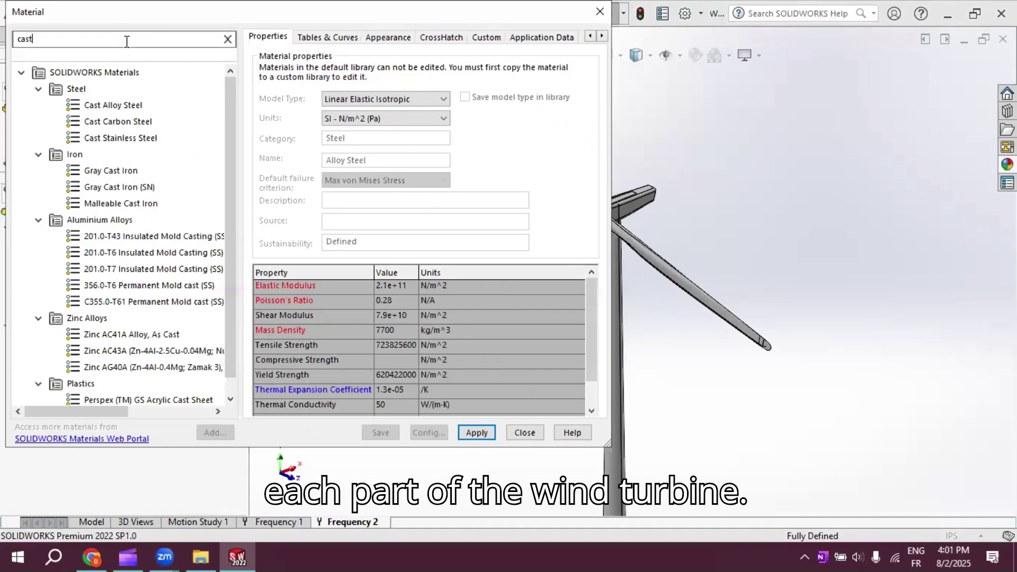
pyautogui.click(113, 105)
pyautogui.click(477, 432)
pyautogui.click(524, 432)
# Assign the 1060 Alloy aluminium material to all three blade parts together.
pyautogui.click(133, 261)
pyautogui.keyDown('shift'); pyautogui.click(101, 294); pyautogui.keyUp('shift')
pyautogui.rightClick(136, 273)
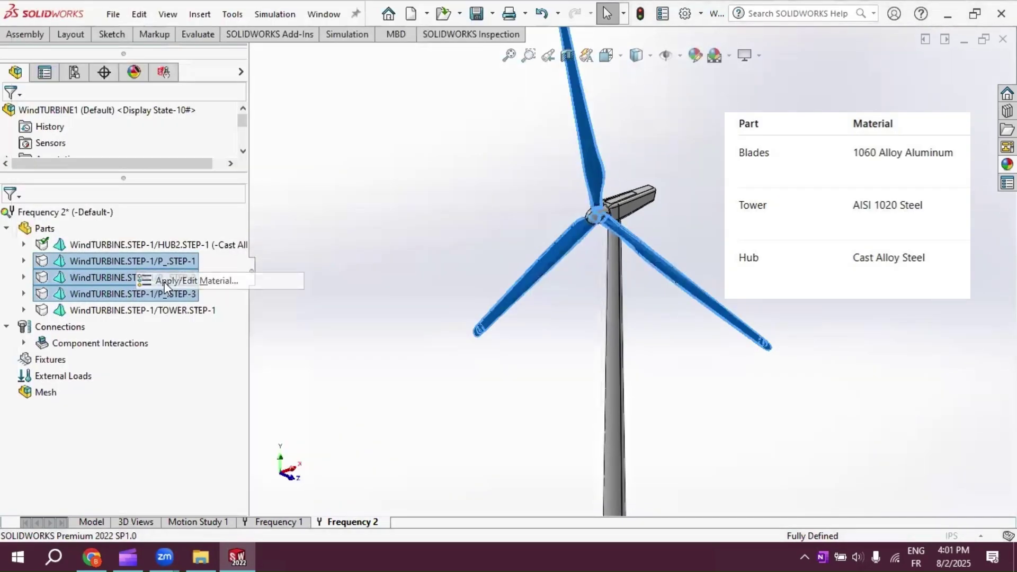
pyautogui.click(167, 281)
pyautogui.click(167, 40)
pyautogui.write('1060')
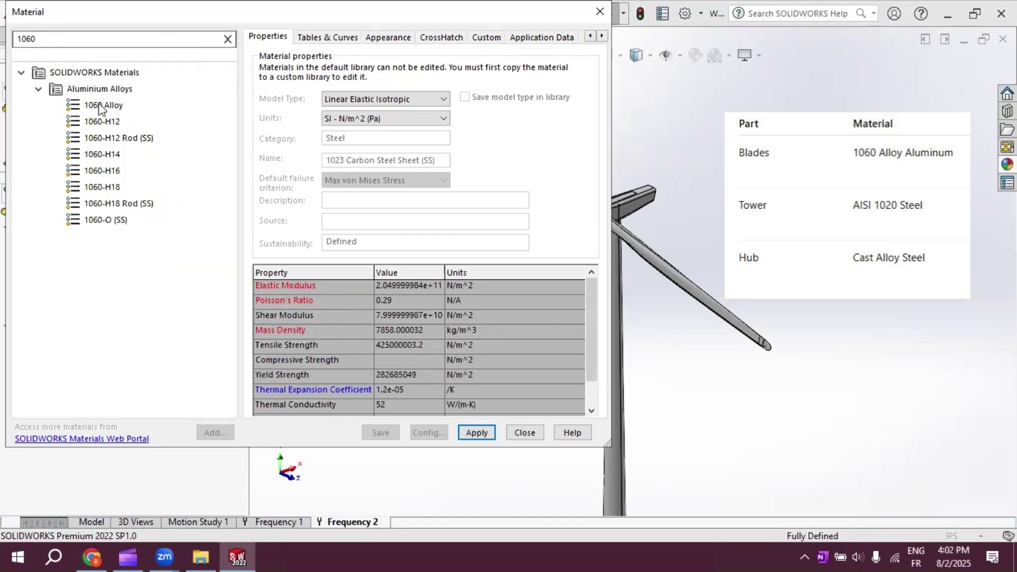
pyautogui.click(101, 105)
pyautogui.click(476, 432)
pyautogui.click(524, 432)
# Assign the AISI 1020 steel material to the tower part.
pyautogui.rightClick(158, 308)
pyautogui.click(216, 228)
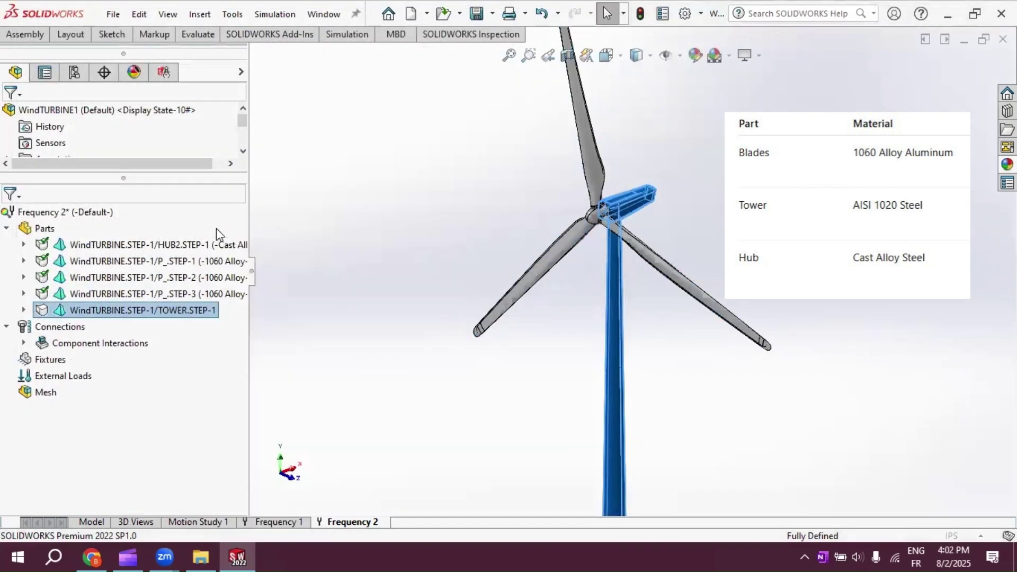
pyautogui.click(163, 41)
pyautogui.write('120')
pyautogui.press('BackSpace')
pyautogui.press('BackSpace')
pyautogui.write('020')
pyautogui.click(102, 155)
pyautogui.click(476, 432)
pyautogui.click(524, 432)
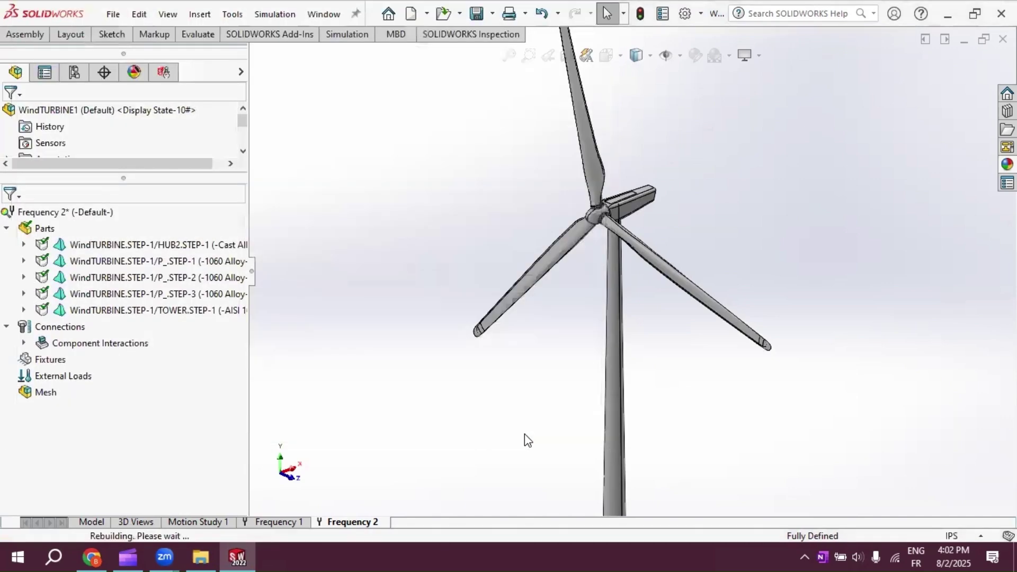
# Apply a Fixed Geometry fixture to the bottom face of the tower.
pyautogui.rightClick(52, 360)
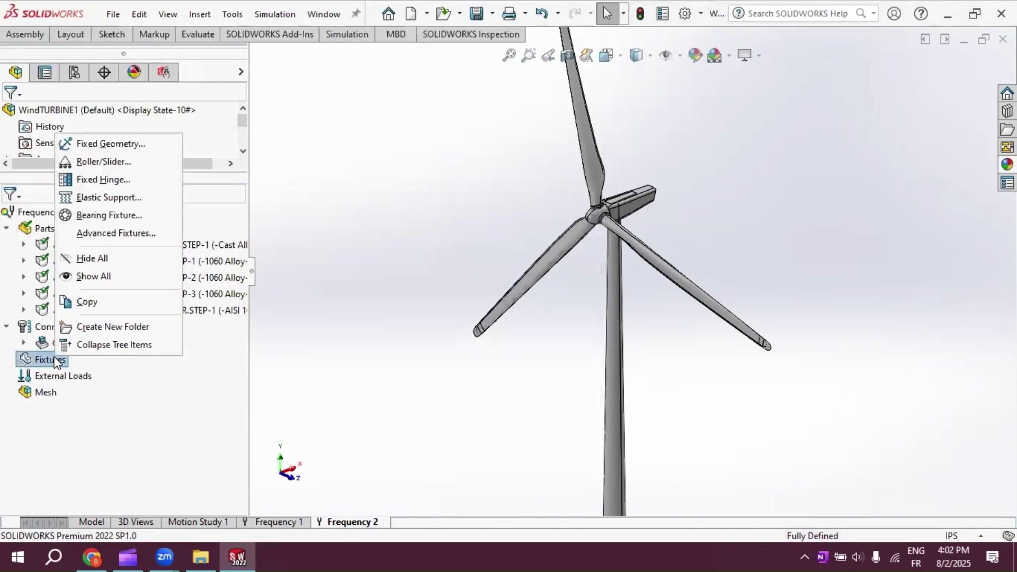
pyautogui.click(109, 144)
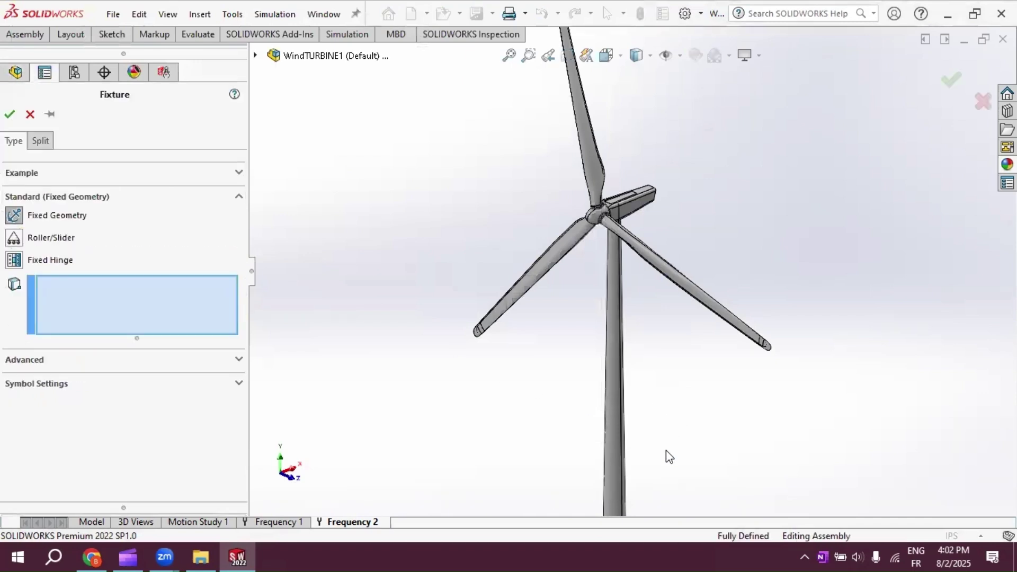
pyautogui.moveTo(666, 450); pyautogui.dragTo(662, 375, button='middle')
pyautogui.scroll(-5, 631, 454)
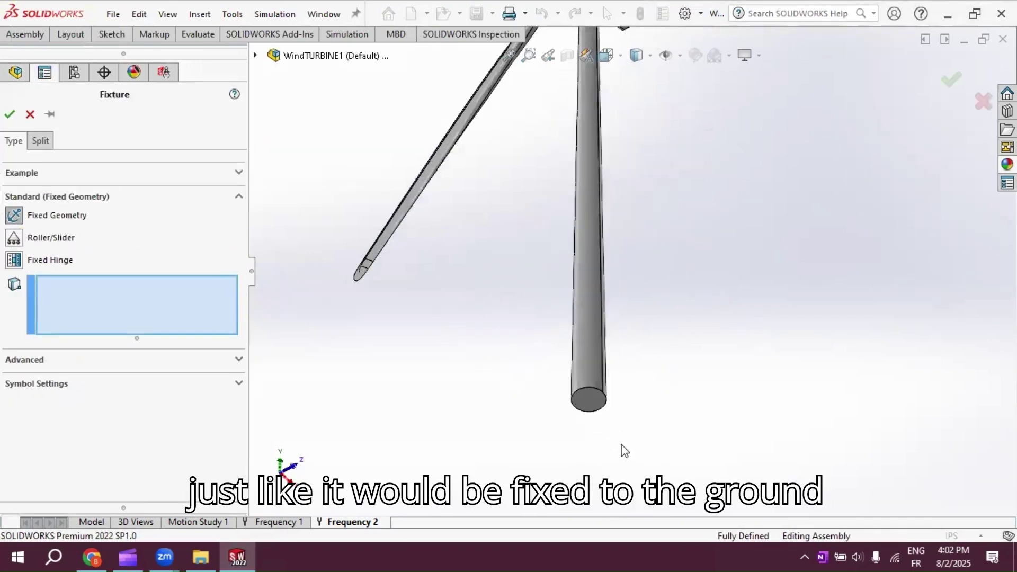
pyautogui.click(590, 382)
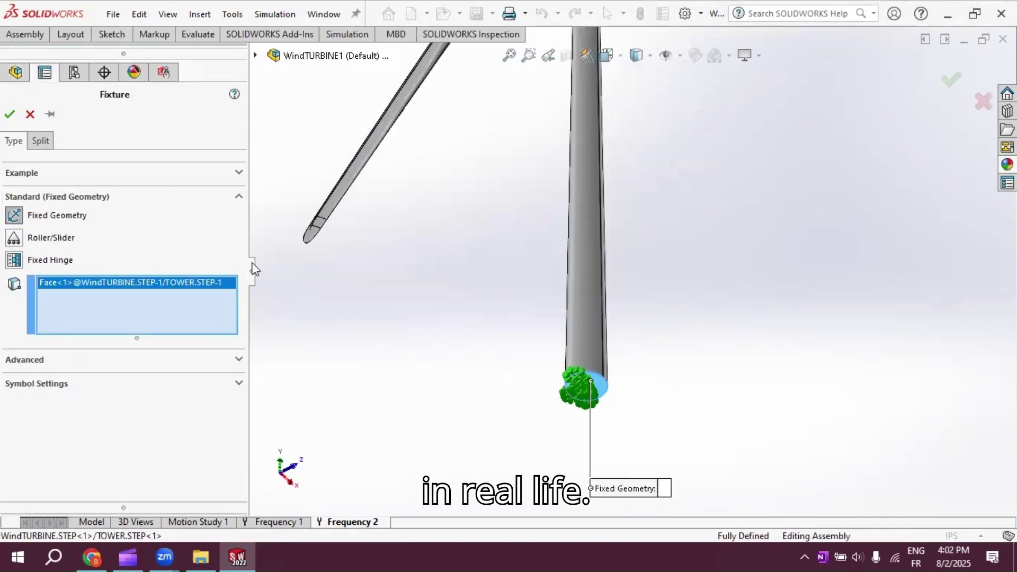
pyautogui.click(9, 115)
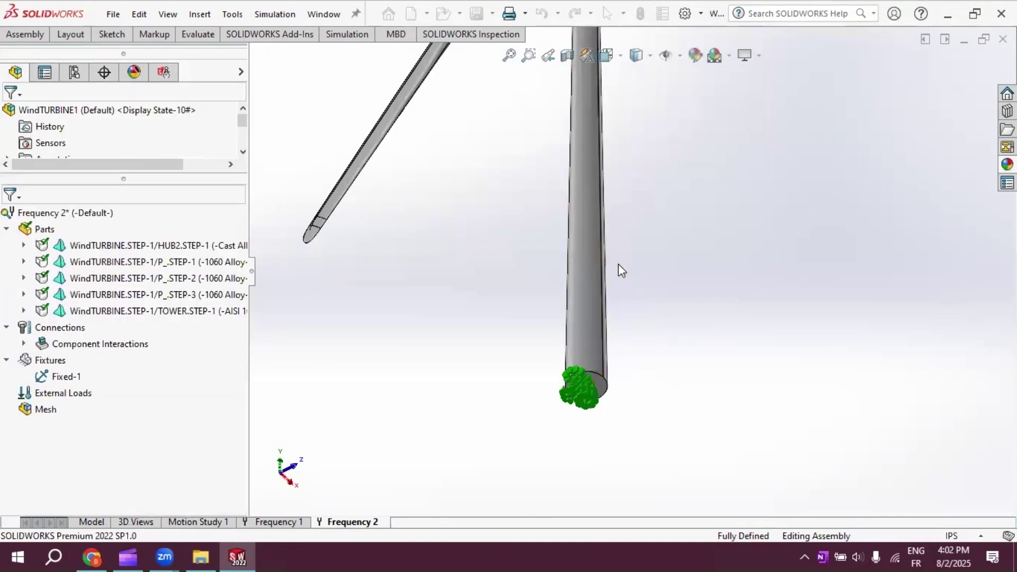
# Set the study's number of frequencies to 15 and run the study.
pyautogui.scroll(-3, 618, 264)
pyautogui.moveTo(622, 355); pyautogui.dragTo(625, 372, button='middle')
pyautogui.scroll(6, 624, 371)
pyautogui.scroll(-2, 634, 80)
pyautogui.moveTo(636, 85); pyautogui.dragTo(666, 211, button='middle')
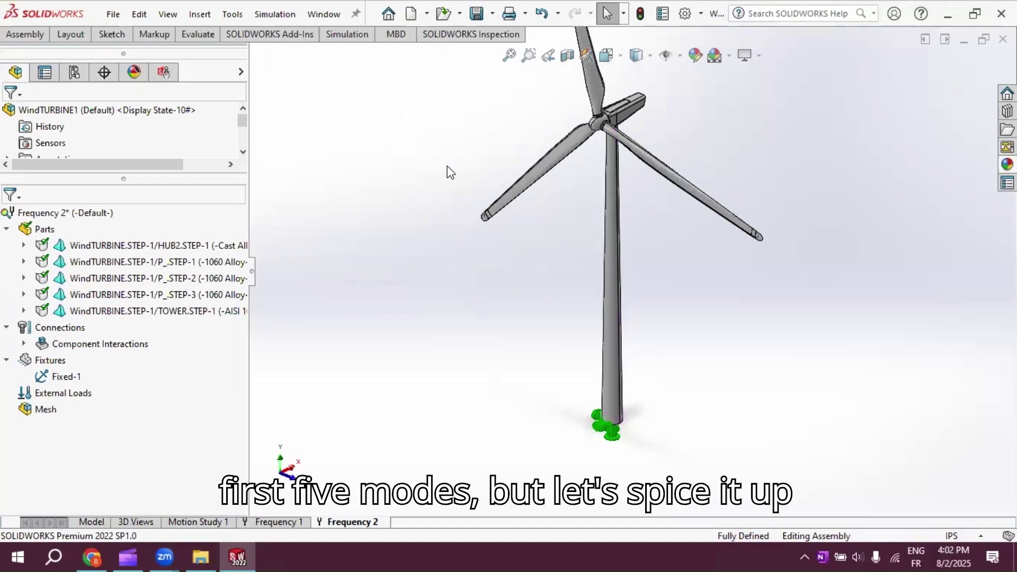
pyautogui.rightClick(58, 213)
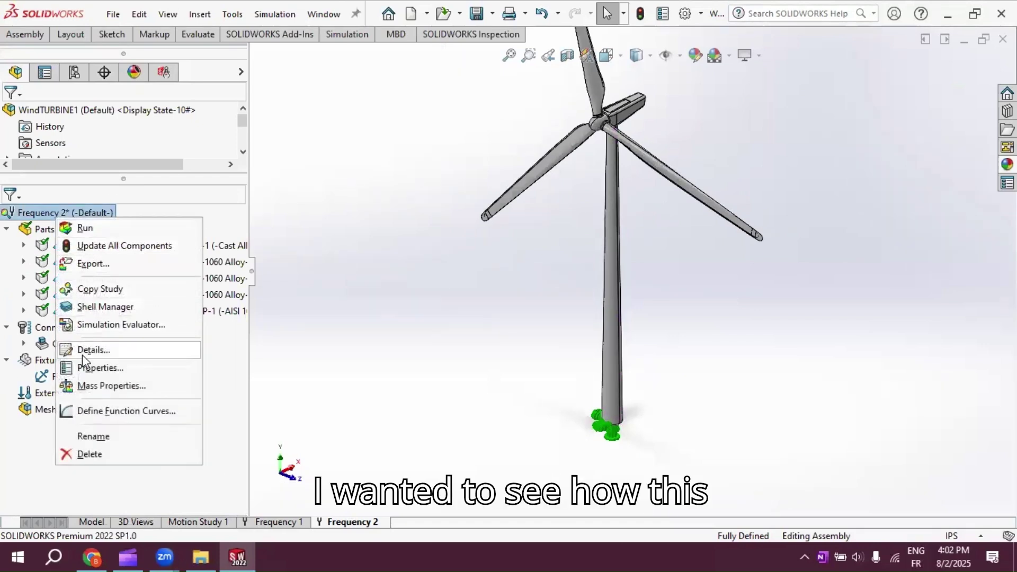
pyautogui.click(92, 368)
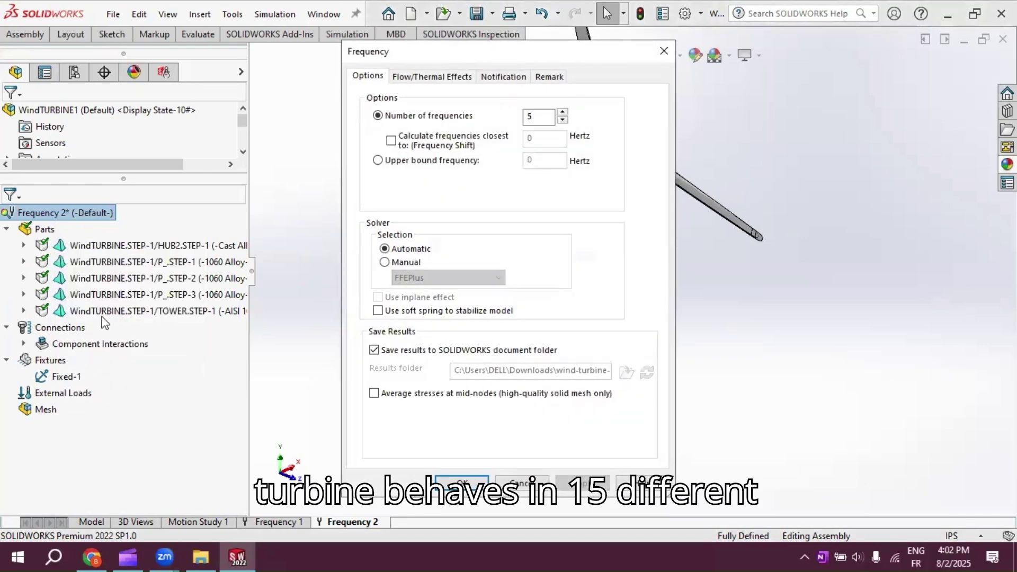
pyautogui.click(537, 121)
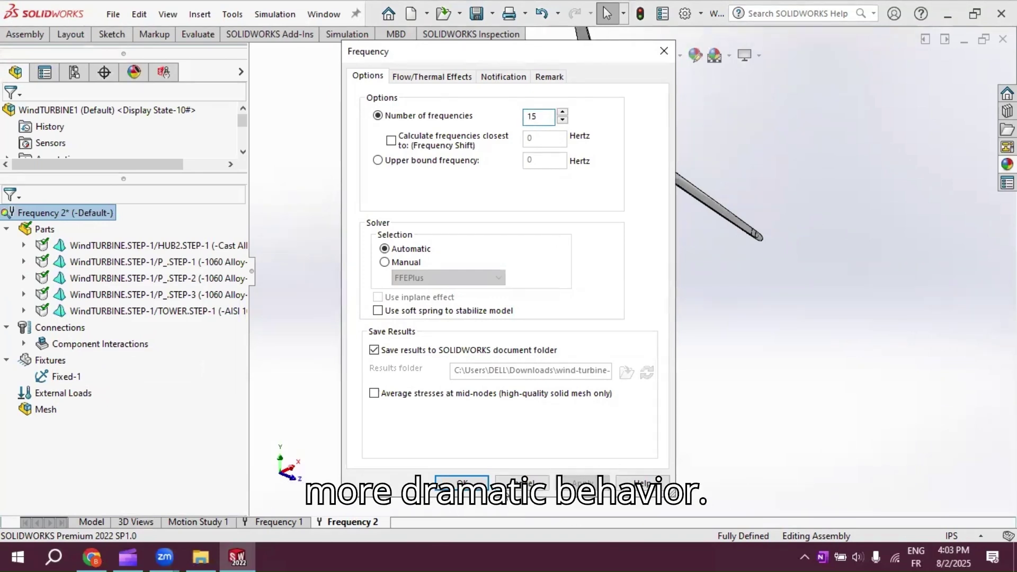
pyautogui.click(462, 483)
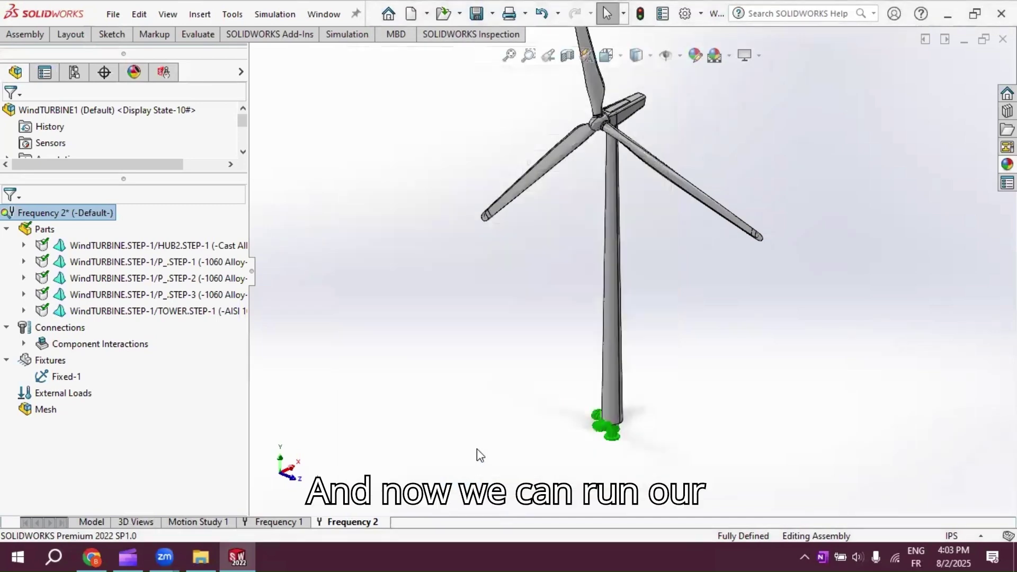
pyautogui.click(360, 35)
pyautogui.click(336, 67)
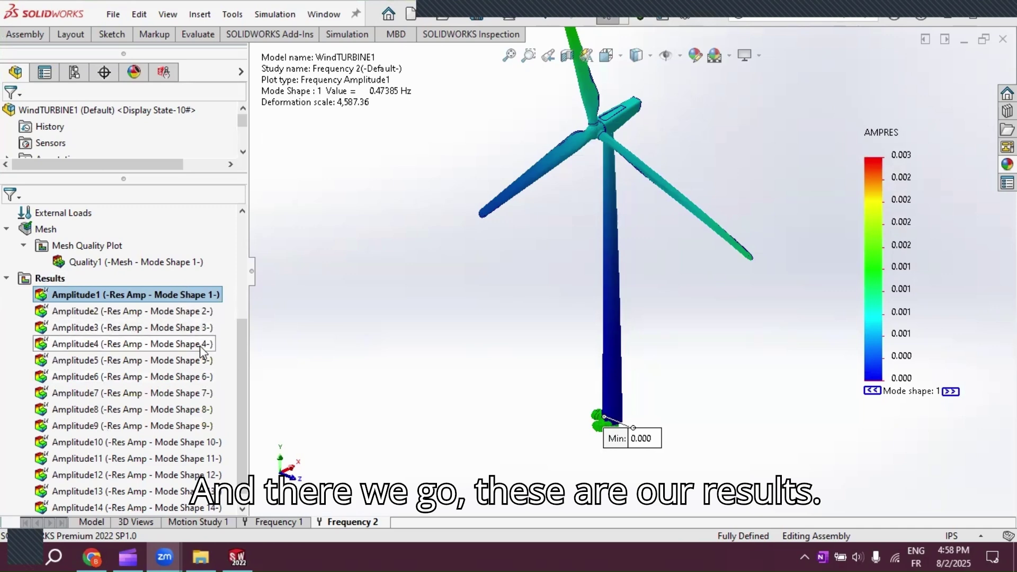
# List the study's resonant frequencies and examine the values for modes 1 through 15, particularly mode 13, and close the list.
pyautogui.scroll(-1, 201, 350)
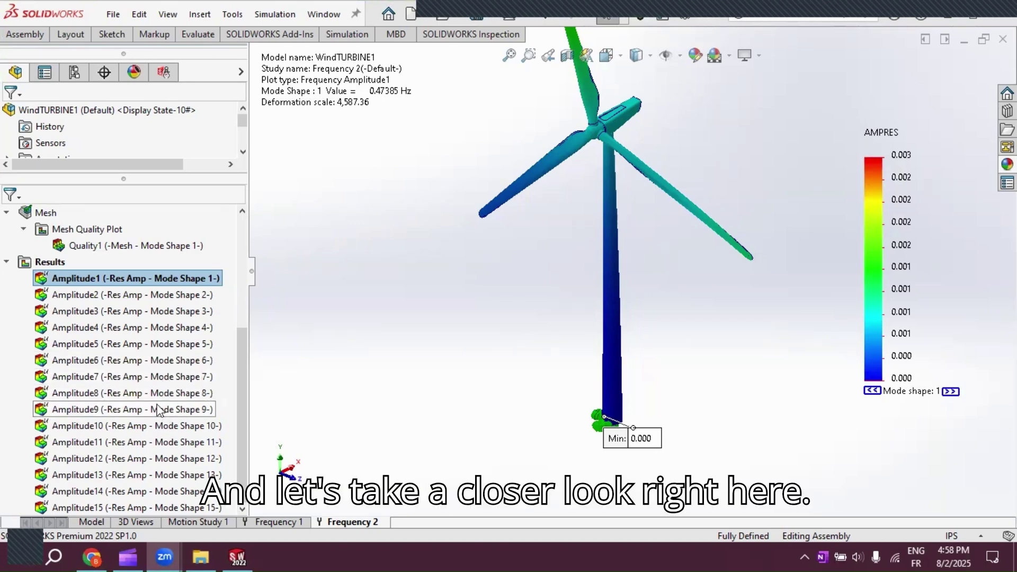
pyautogui.rightClick(42, 265)
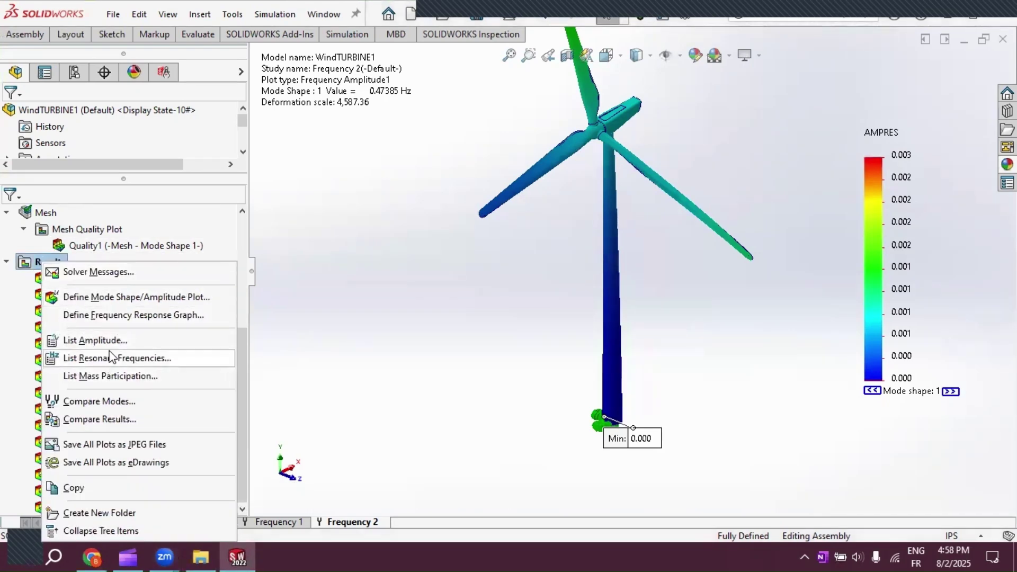
pyautogui.click(115, 359)
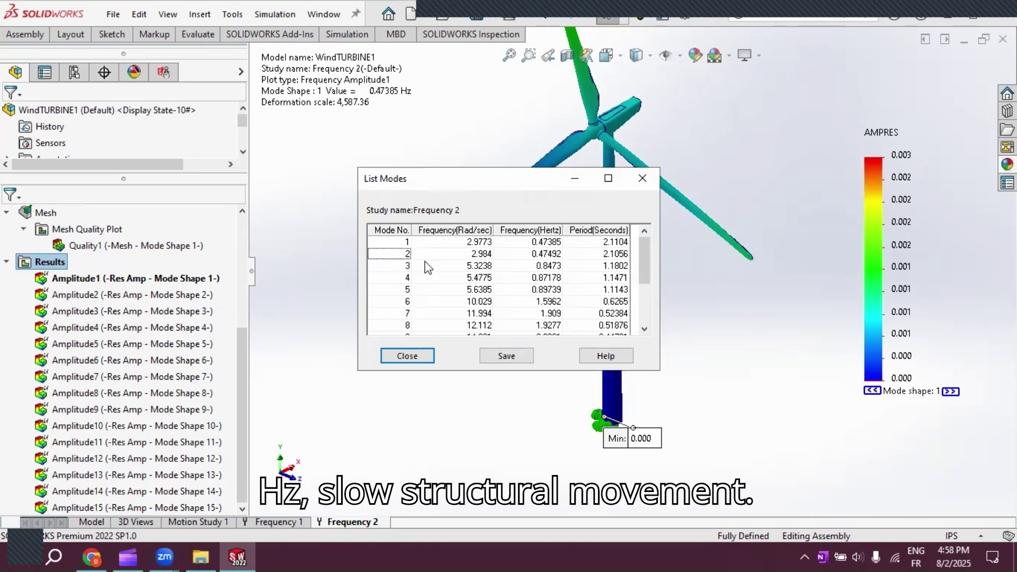
pyautogui.scroll(-3, 445, 282)
pyautogui.scroll(1, 406, 258)
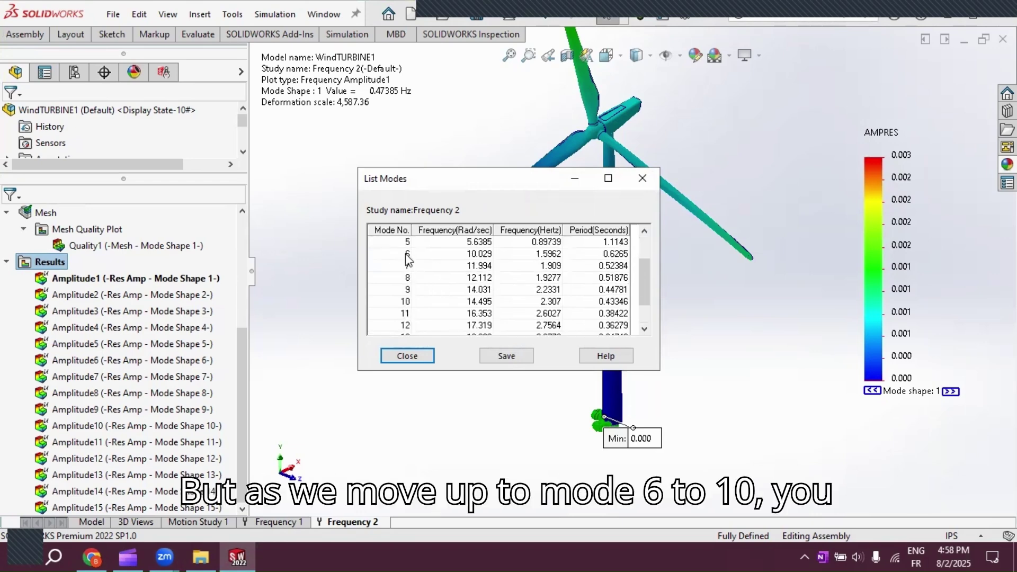
pyautogui.click(551, 266)
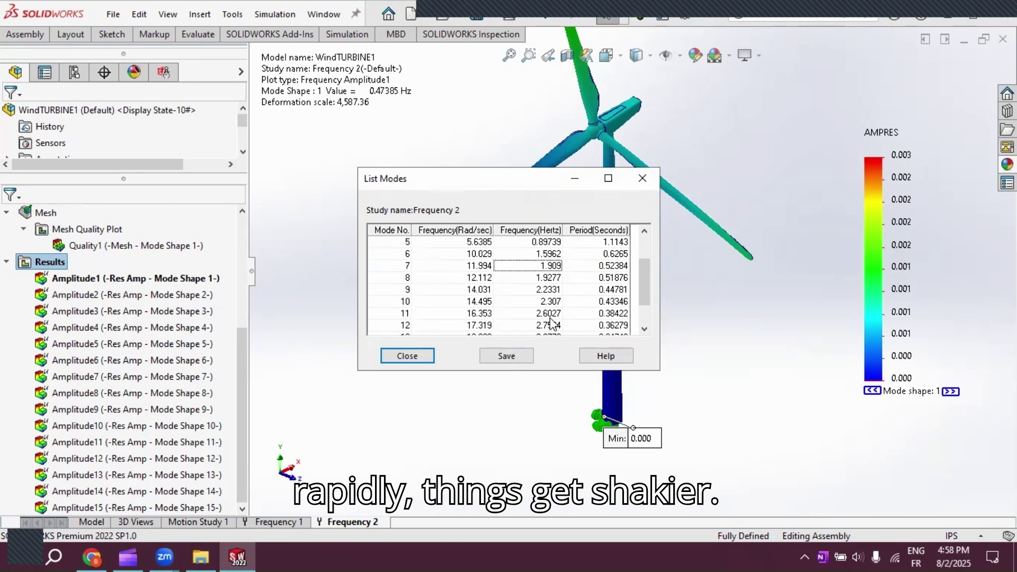
pyautogui.scroll(-1, 550, 324)
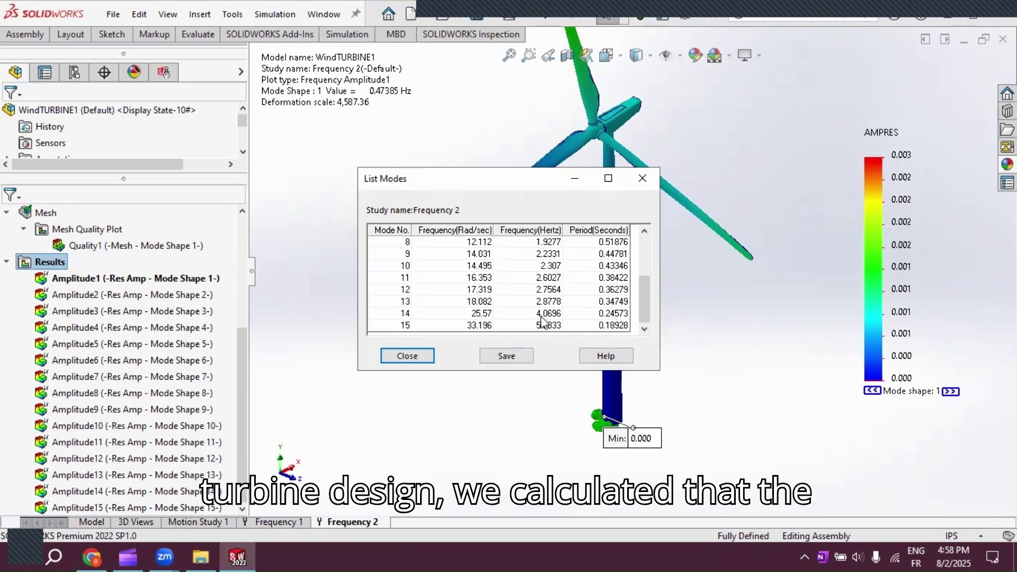
pyautogui.scroll(1, 542, 318)
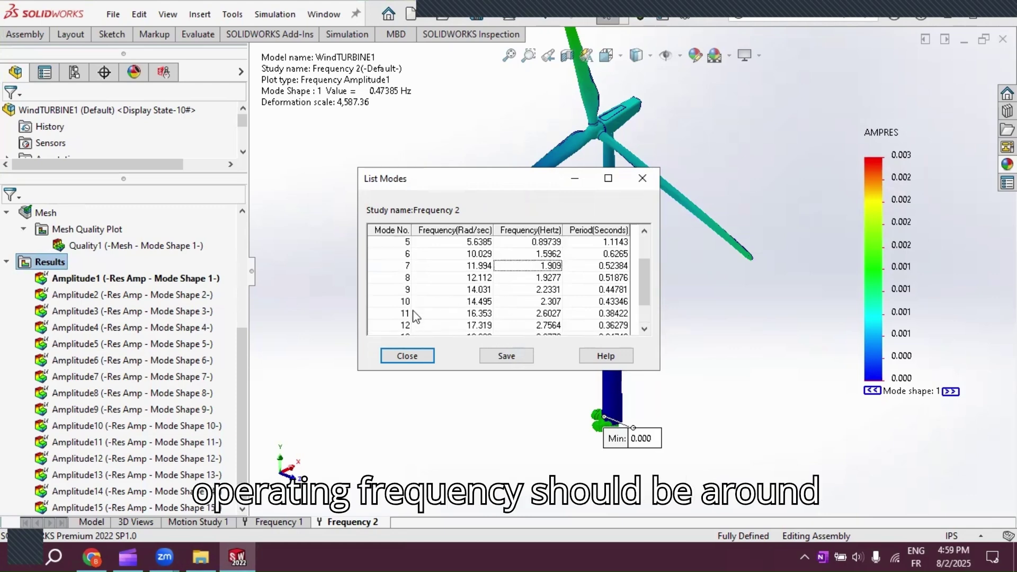
pyautogui.scroll(-1, 416, 316)
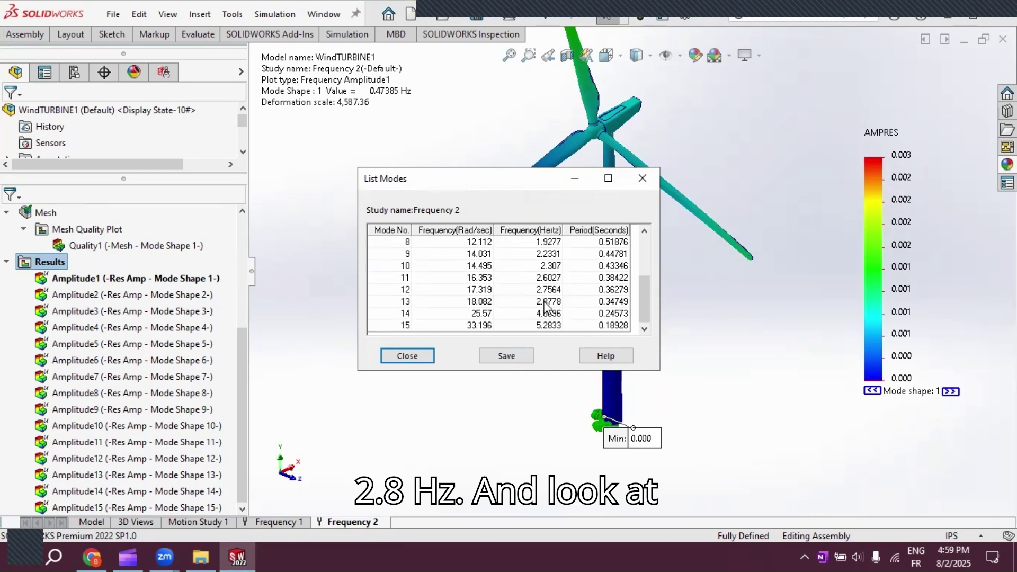
pyautogui.click(572, 305)
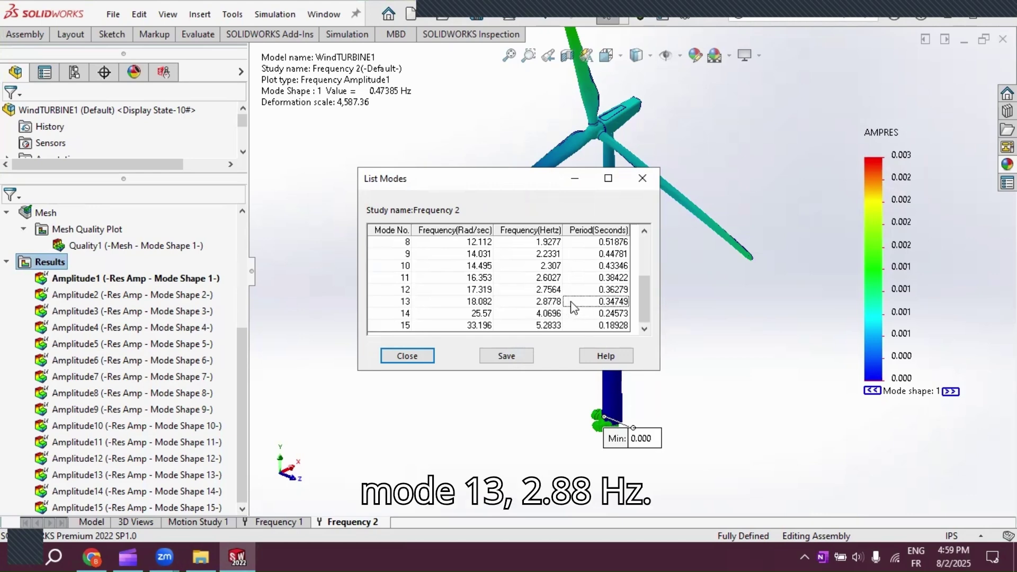
pyautogui.click(550, 305)
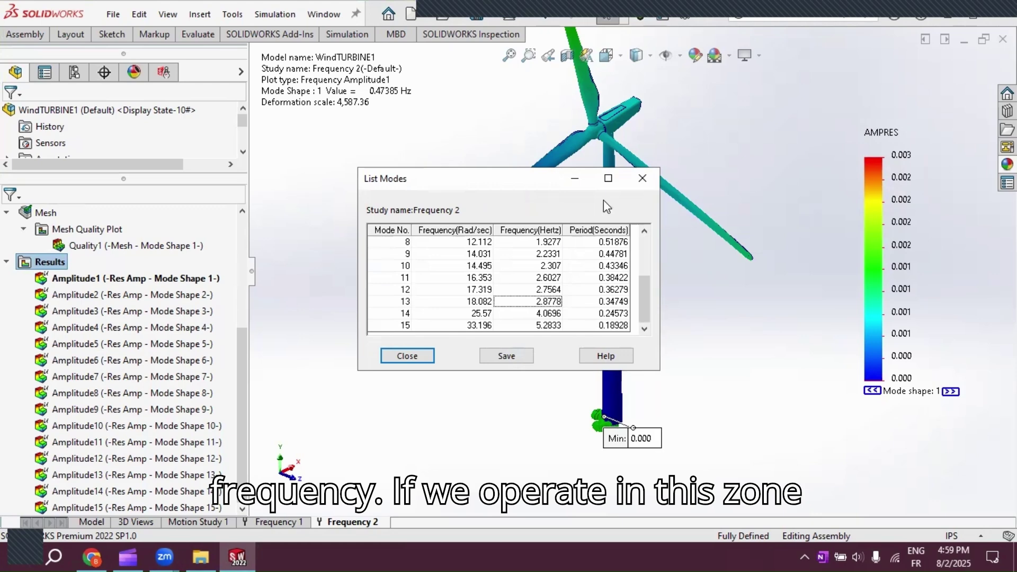
pyautogui.click(642, 177)
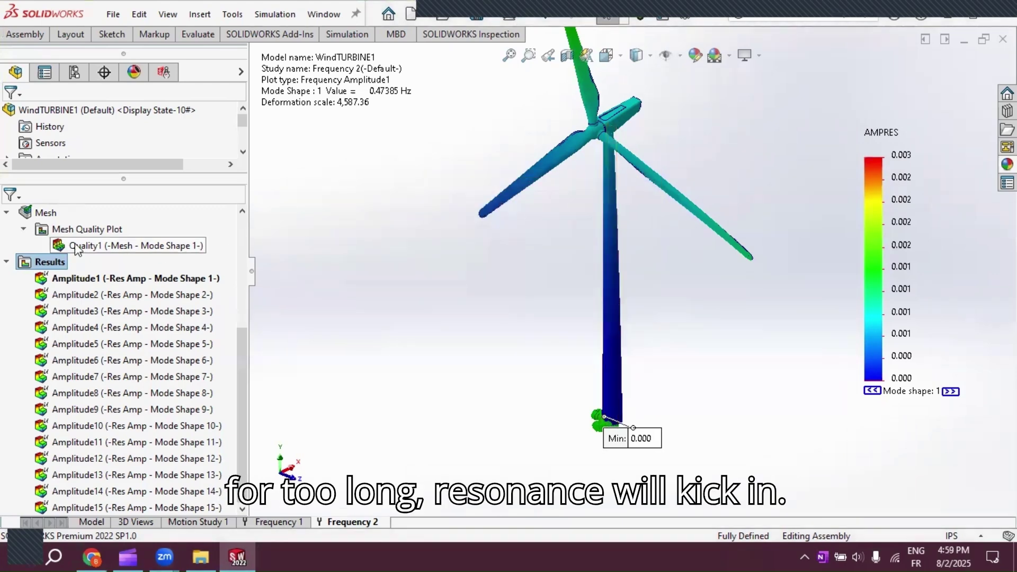
# Compare the amplitude plots of mode shapes 1, 3, 13 and 15 side by side within the current study.
pyautogui.rightClick(37, 261)
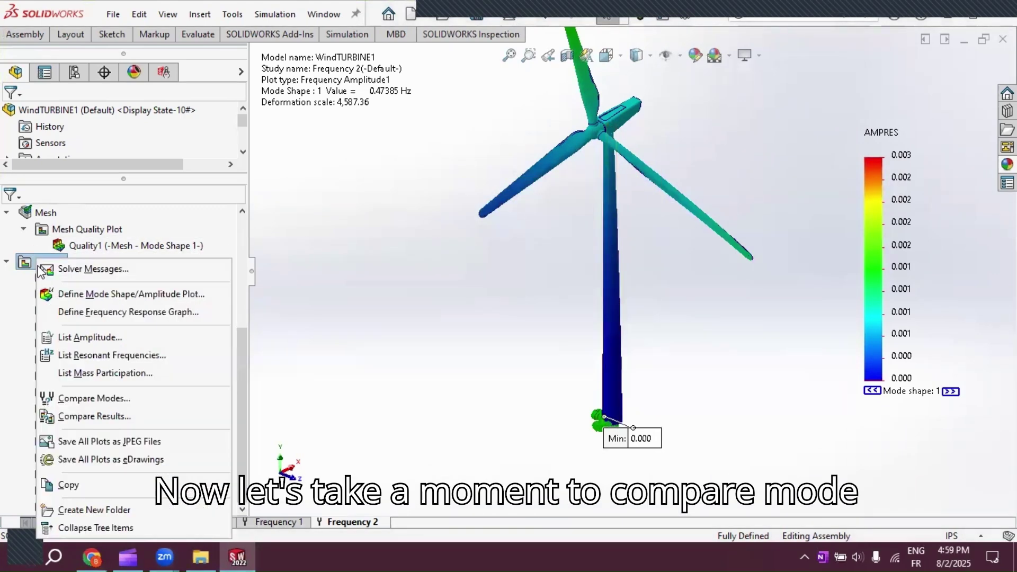
pyautogui.click(86, 416)
pyautogui.click(13, 288)
pyautogui.click(13, 311)
pyautogui.scroll(-3, 36, 353)
pyautogui.click(13, 323)
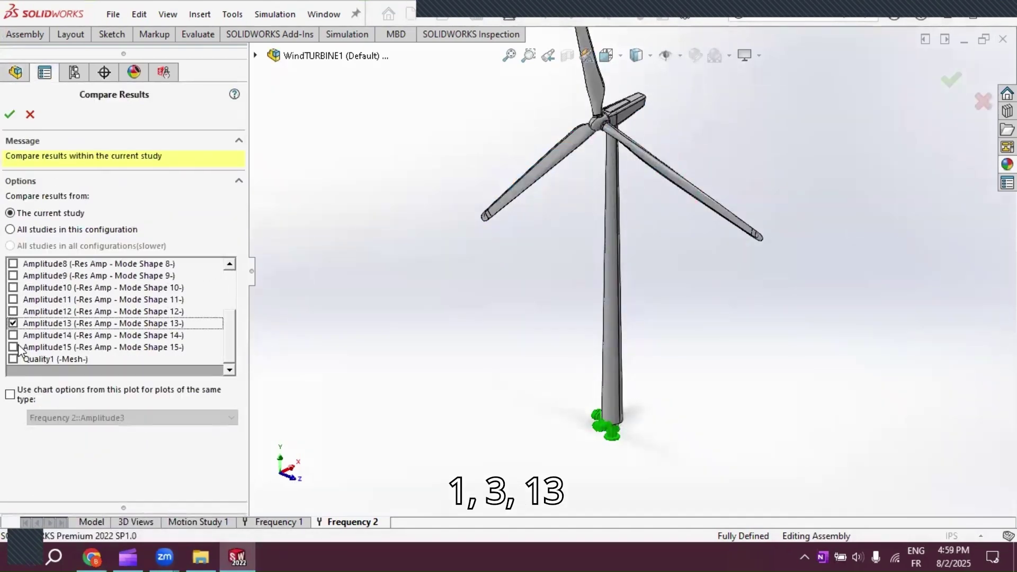
pyautogui.click(14, 348)
pyautogui.click(10, 114)
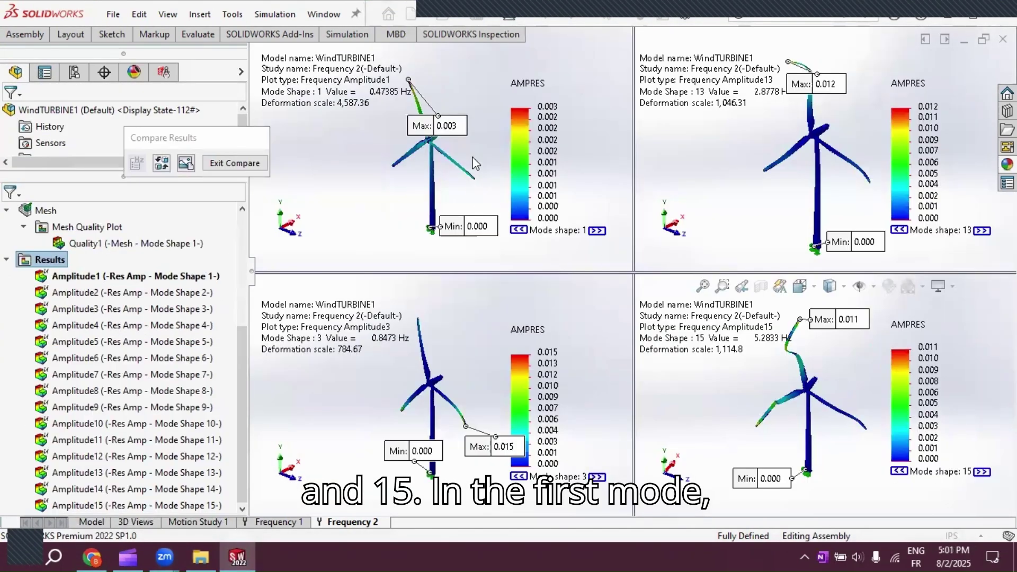
pyautogui.click(454, 155)
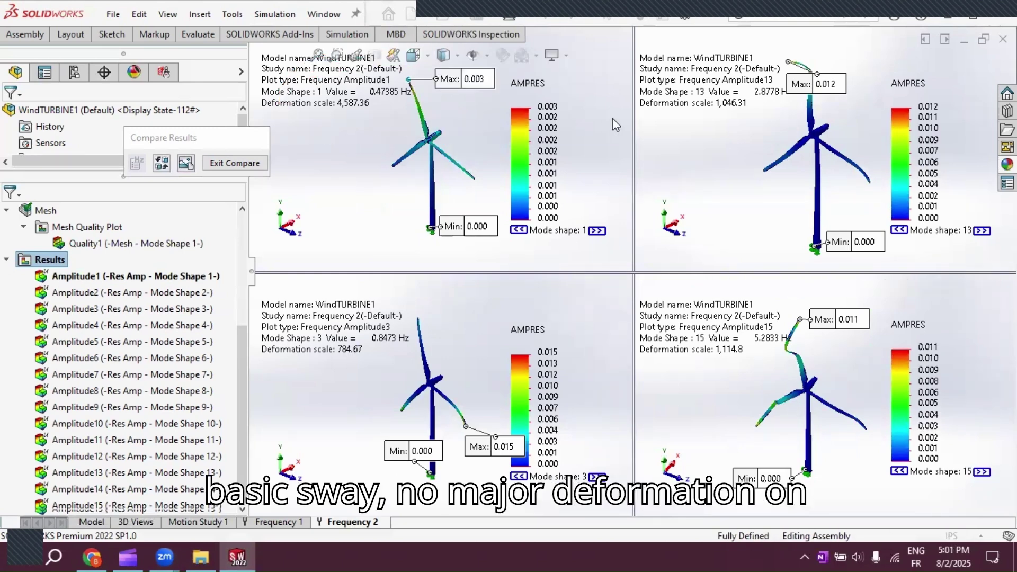
# Exit the results comparison and animate the mode shape 1 amplitude plot to examine how the turbine sways.
pyautogui.click(350, 327)
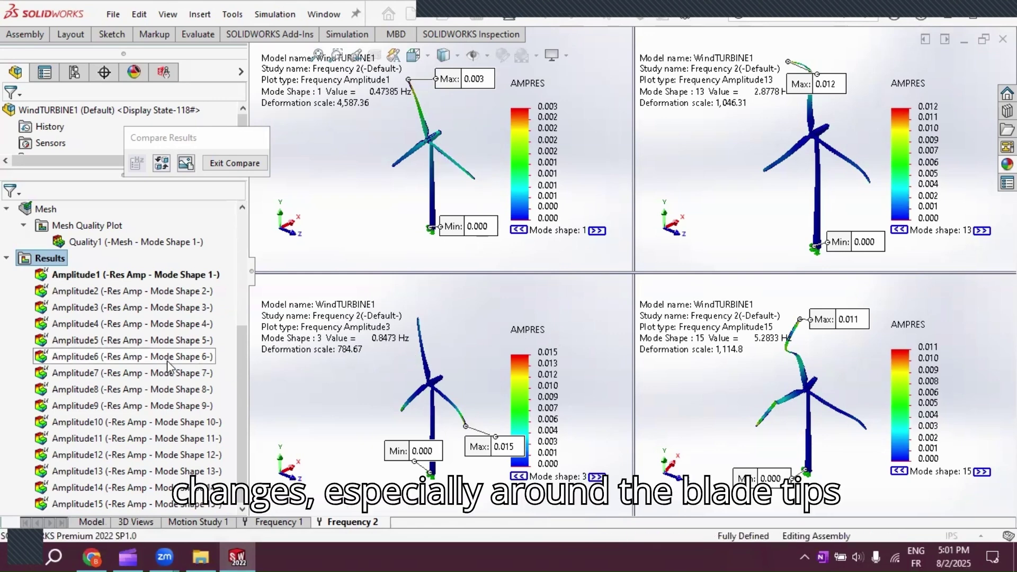
pyautogui.click(225, 164)
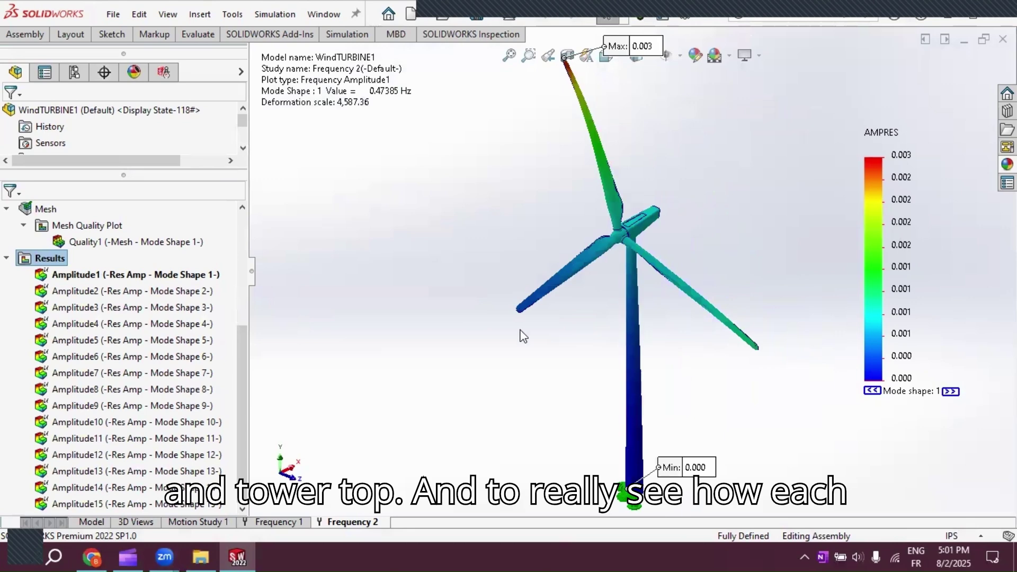
pyautogui.rightClick(75, 275)
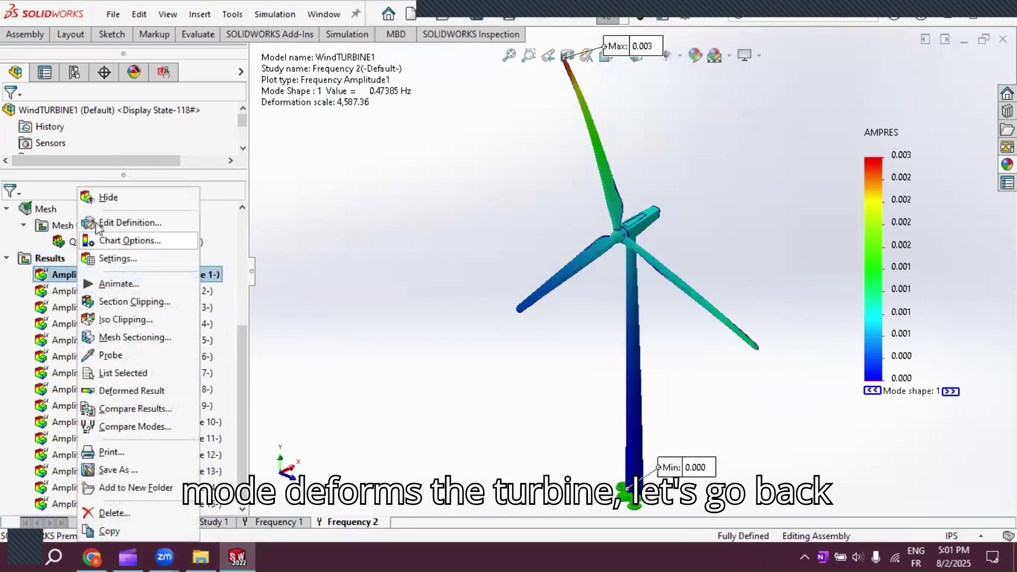
pyautogui.click(111, 285)
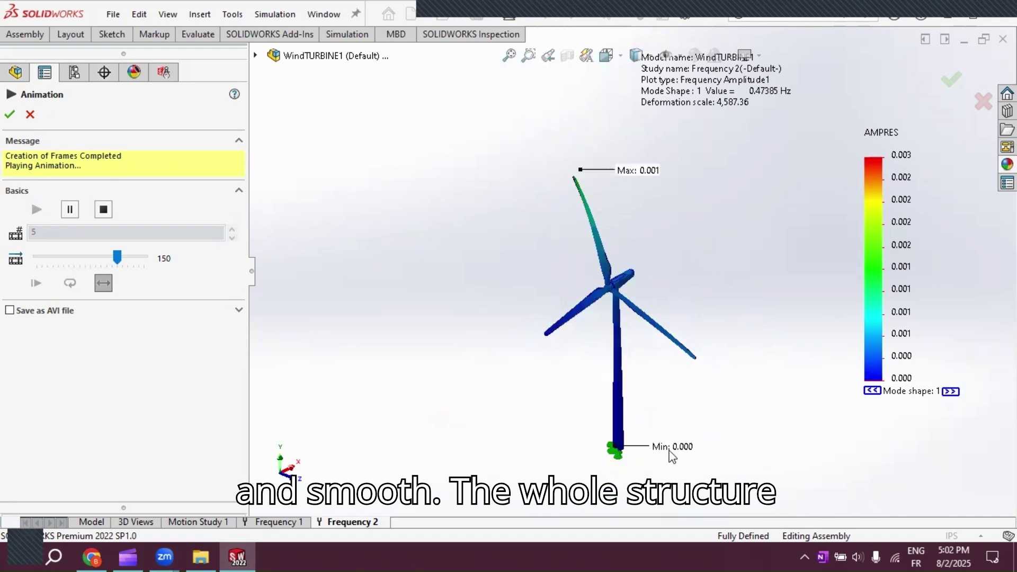
pyautogui.scroll(-3, 668, 451)
pyautogui.moveTo(624, 326); pyautogui.dragTo(632, 324, button='middle')
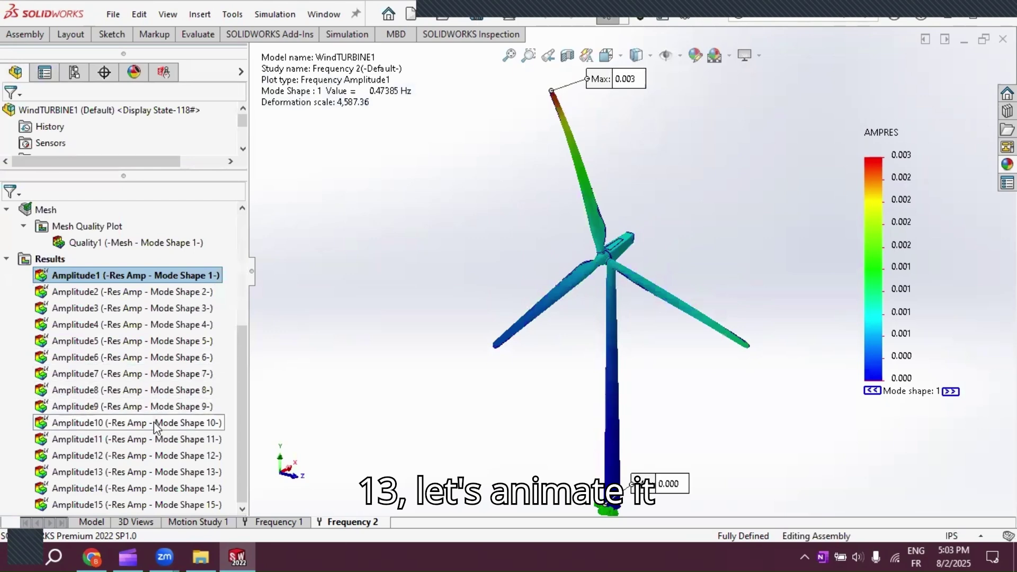
# Animate the amplitude plots of mode shapes 13 and 15 one after the other, closing each animation after viewing it.
pyautogui.rightClick(121, 473)
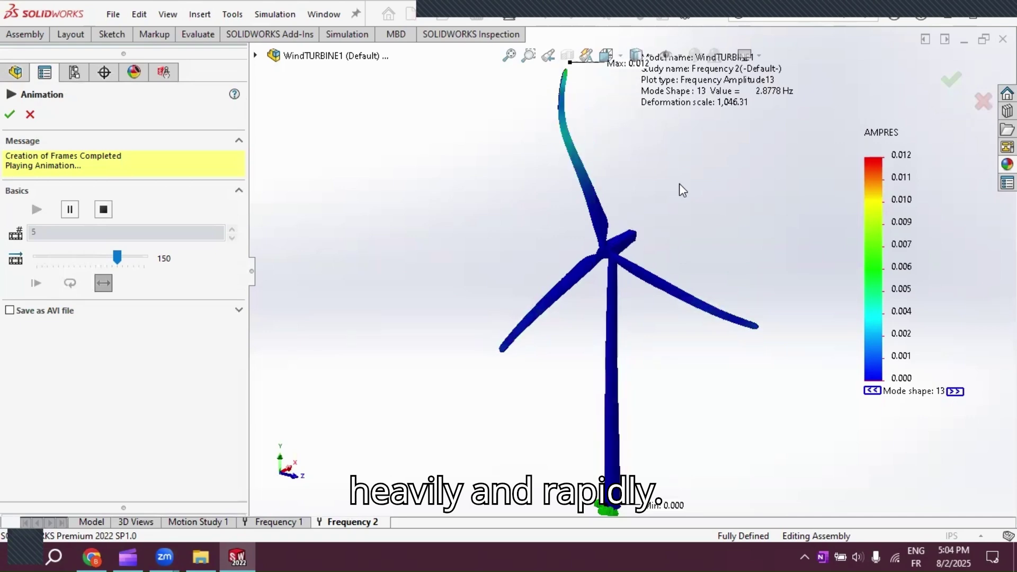
pyautogui.click(9, 115)
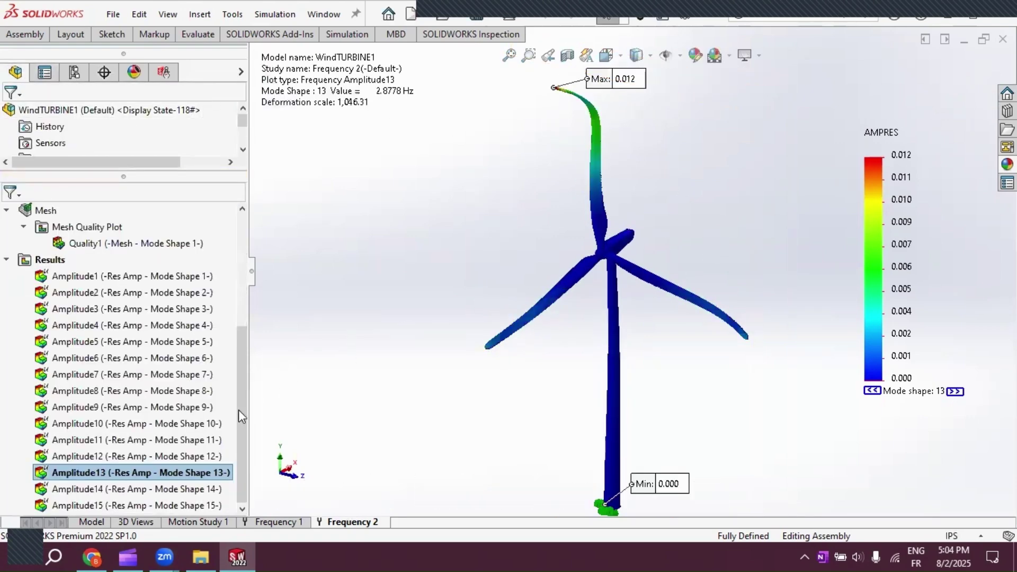
pyautogui.click(147, 506)
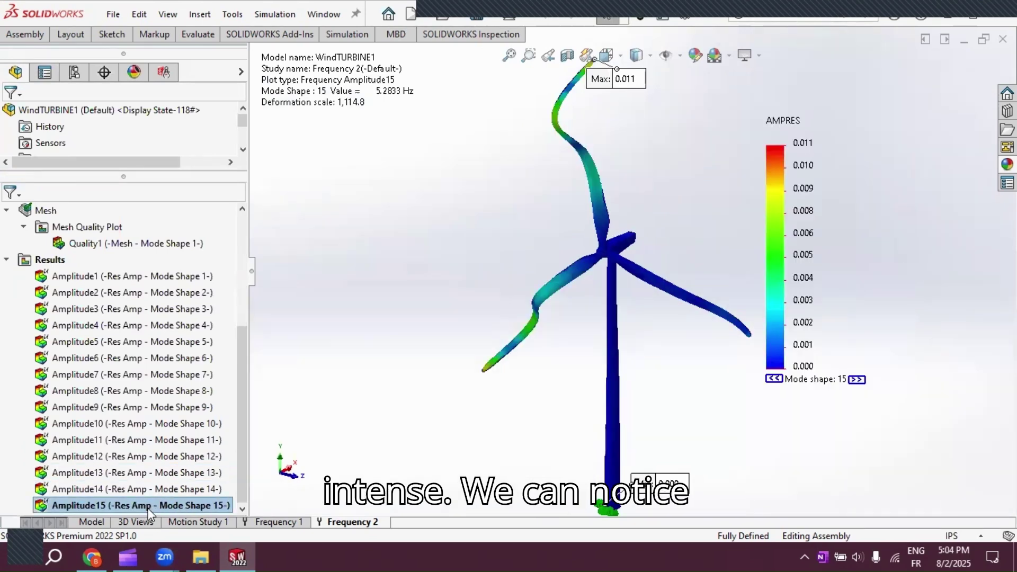
pyautogui.rightClick(148, 507)
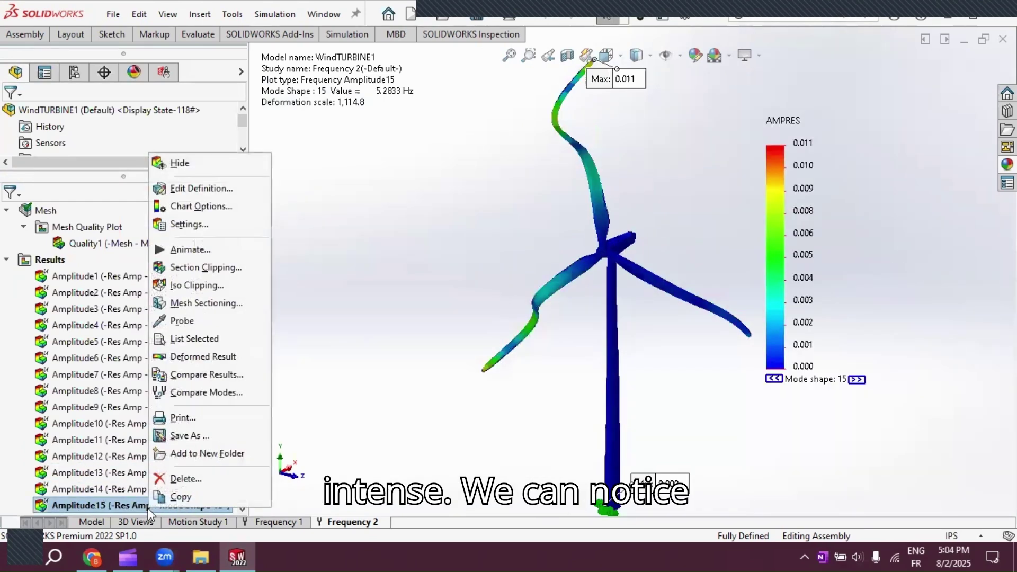
pyautogui.click(186, 248)
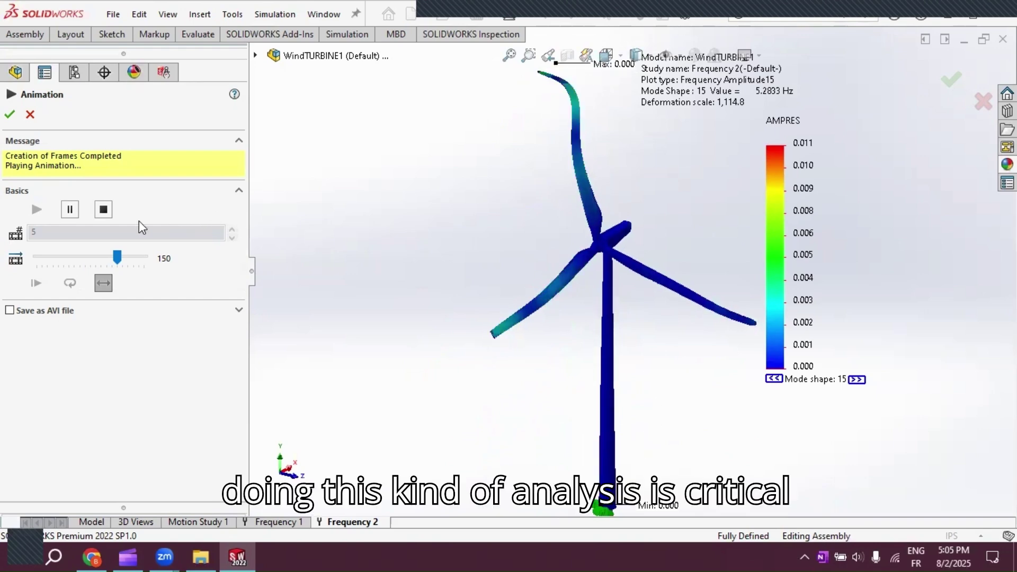
pyautogui.click(11, 115)
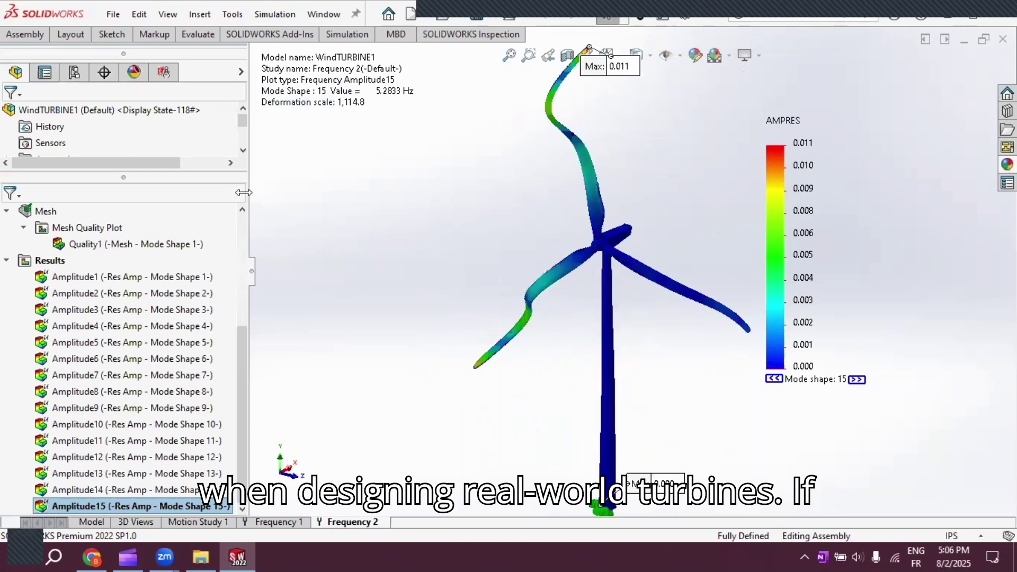
# Narrow the study tree pane to enlarge the graphics area and move the AMPRES colour legend clear of the turbine blade.
pyautogui.moveTo(244, 193); pyautogui.dragTo(170, 193)
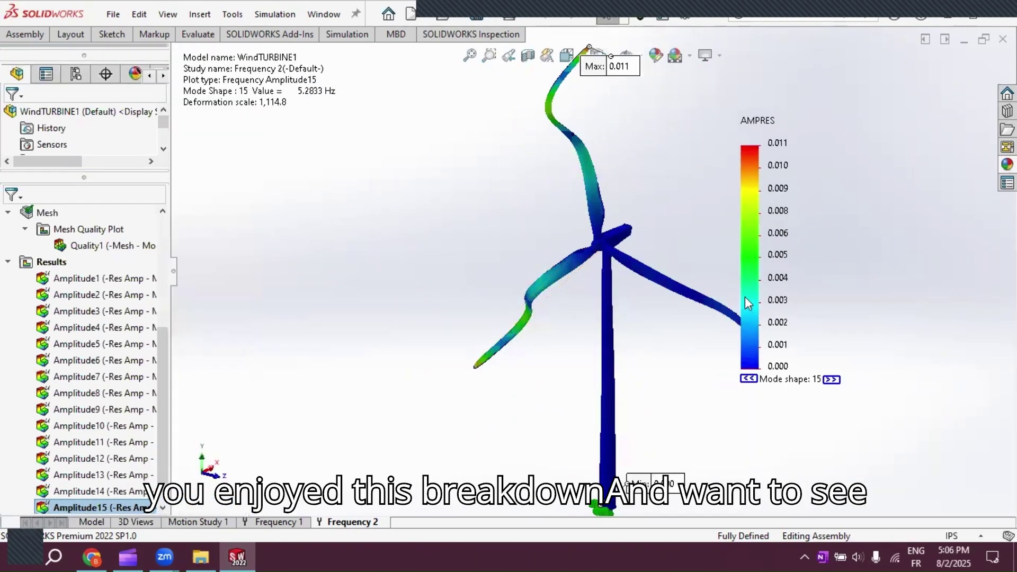
pyautogui.moveTo(870, 291); pyautogui.dragTo(892, 294)
pyautogui.moveTo(815, 258); pyautogui.dragTo(864, 266)
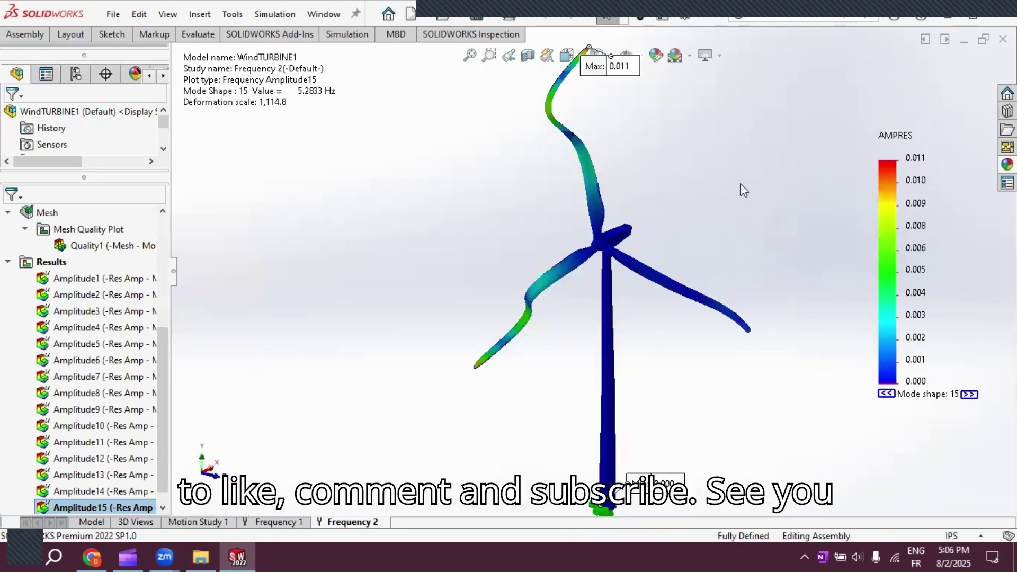